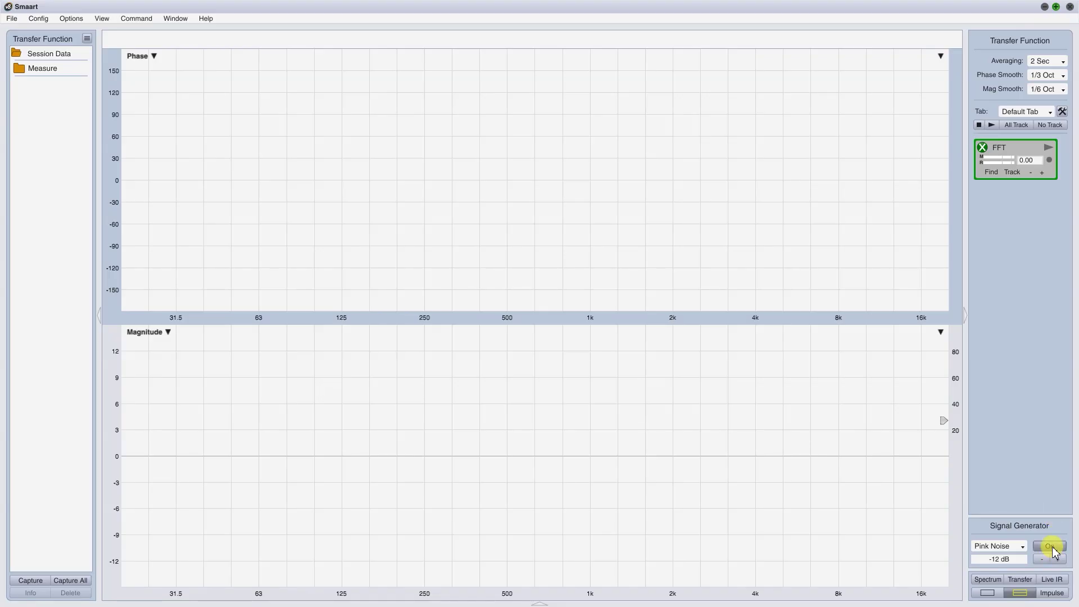
# Start pink noise, find and insert the 19.90 ms delay, and adjust the phase scale
pyautogui.click(1049, 547)
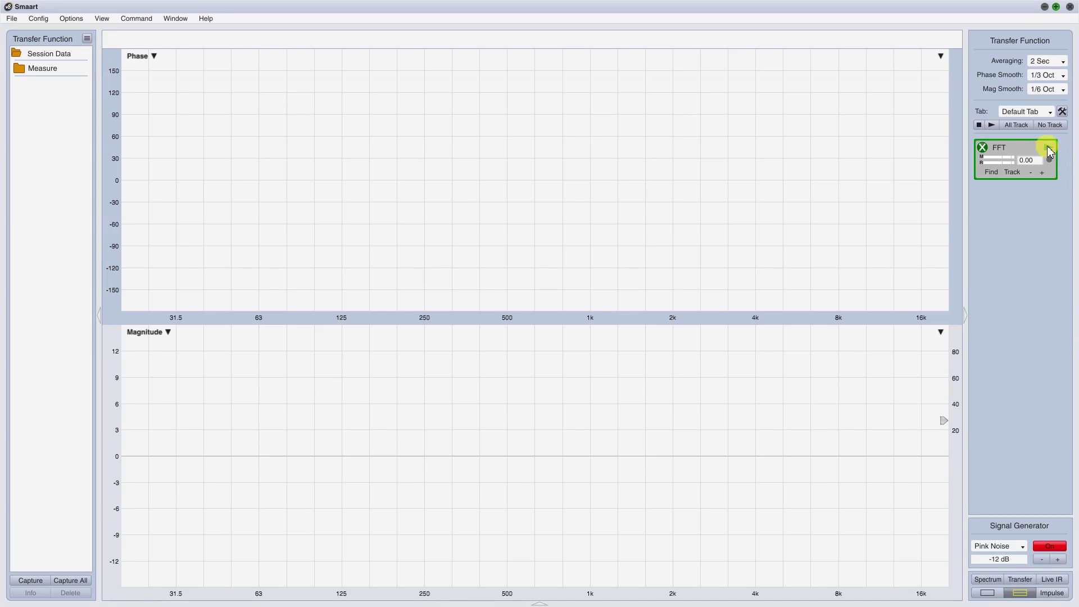
pyautogui.click(991, 171)
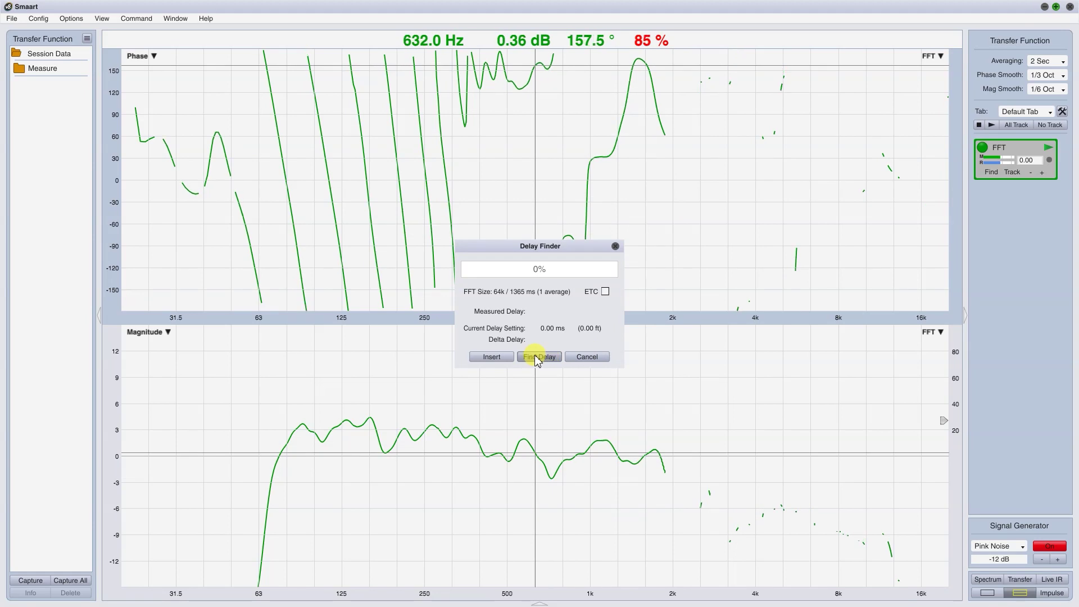
pyautogui.click(490, 356)
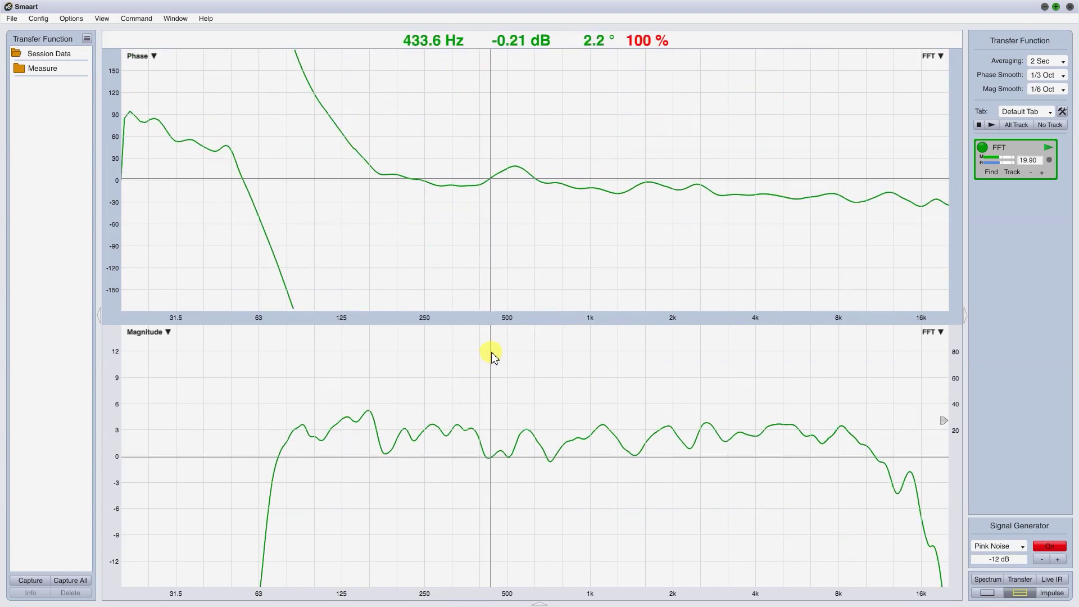
pyautogui.scroll(5, 114, 156)
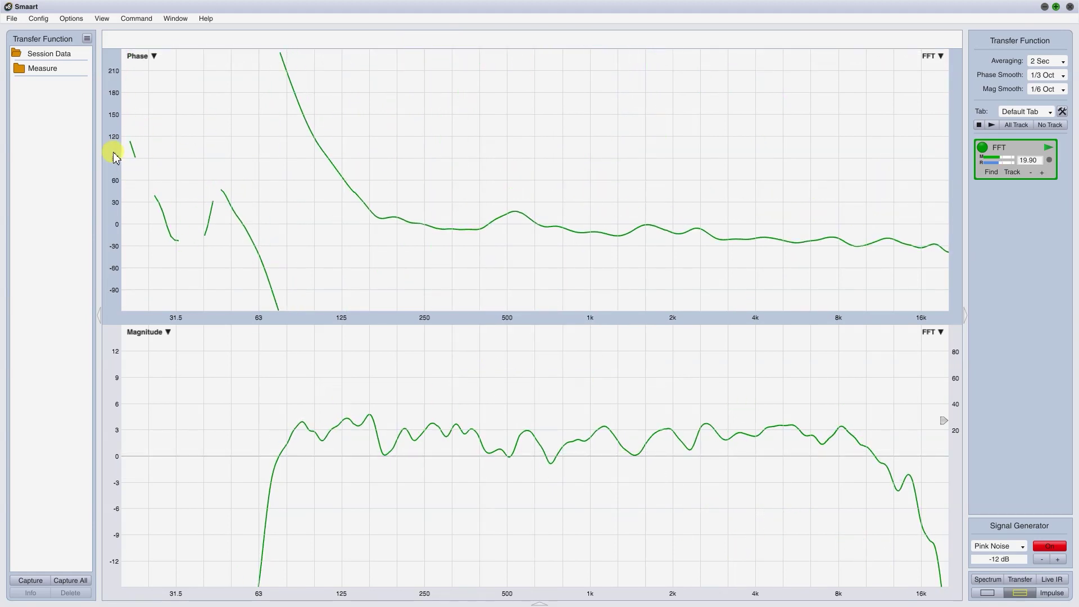
pyautogui.scroll(-11, 114, 158)
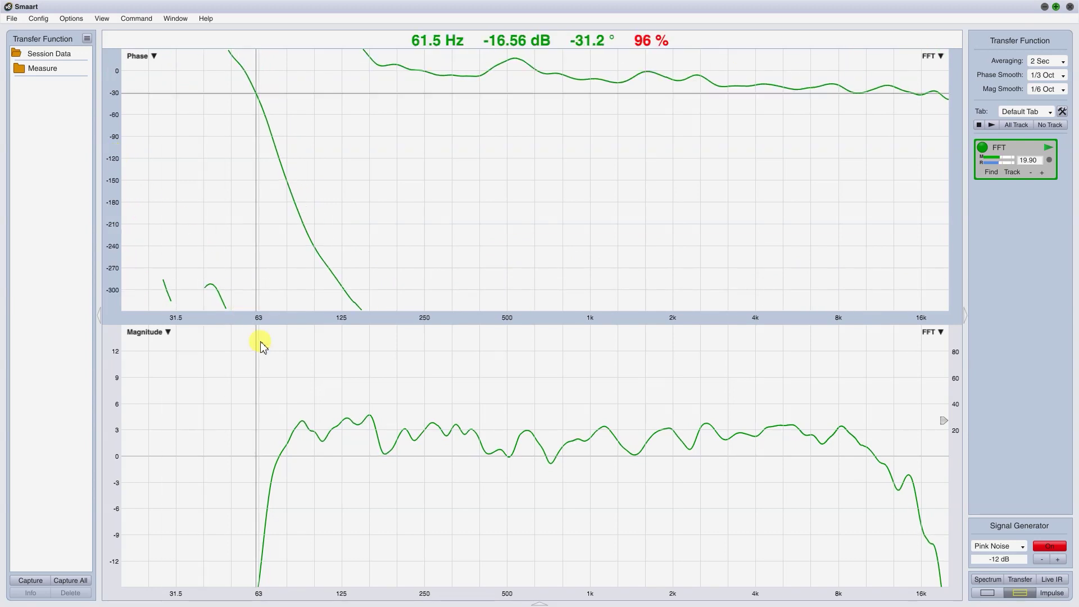
# Capture the tops-only response as a trace named 'Tops'
pyautogui.press('space')
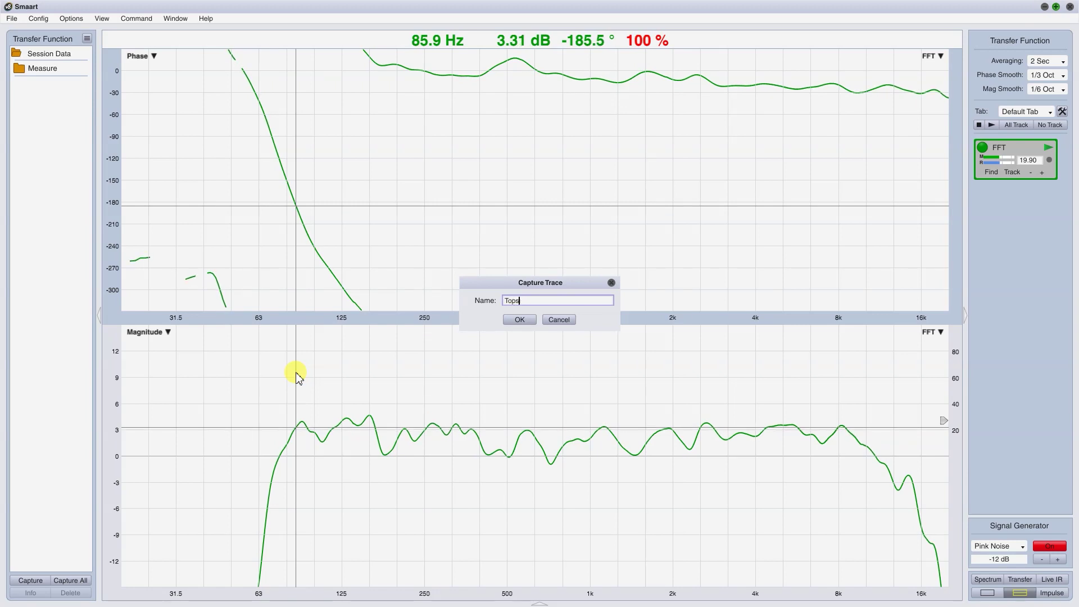
pyautogui.write('Tops')
pyautogui.press('Return')
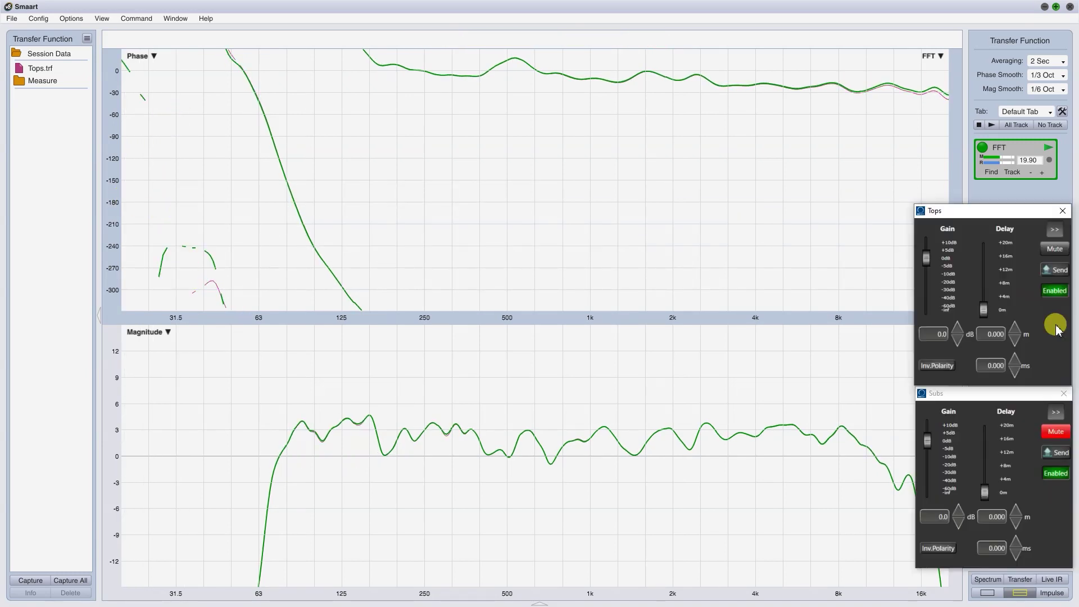
# Mute the tops, unmute the subs, and capture the subs-only response as 'Subs'
pyautogui.click(1055, 249)
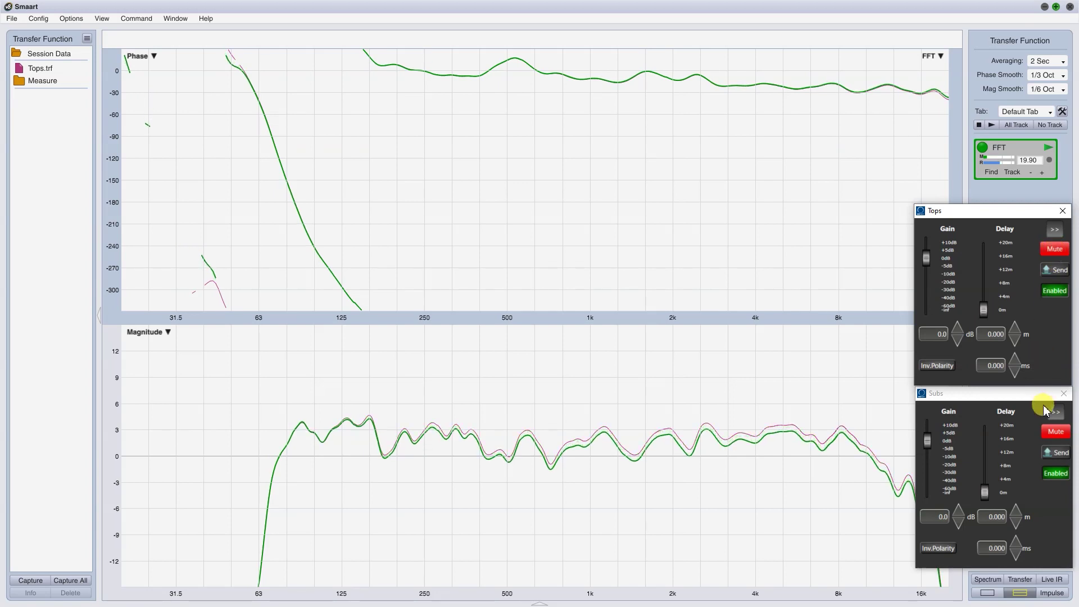
pyautogui.click(1055, 431)
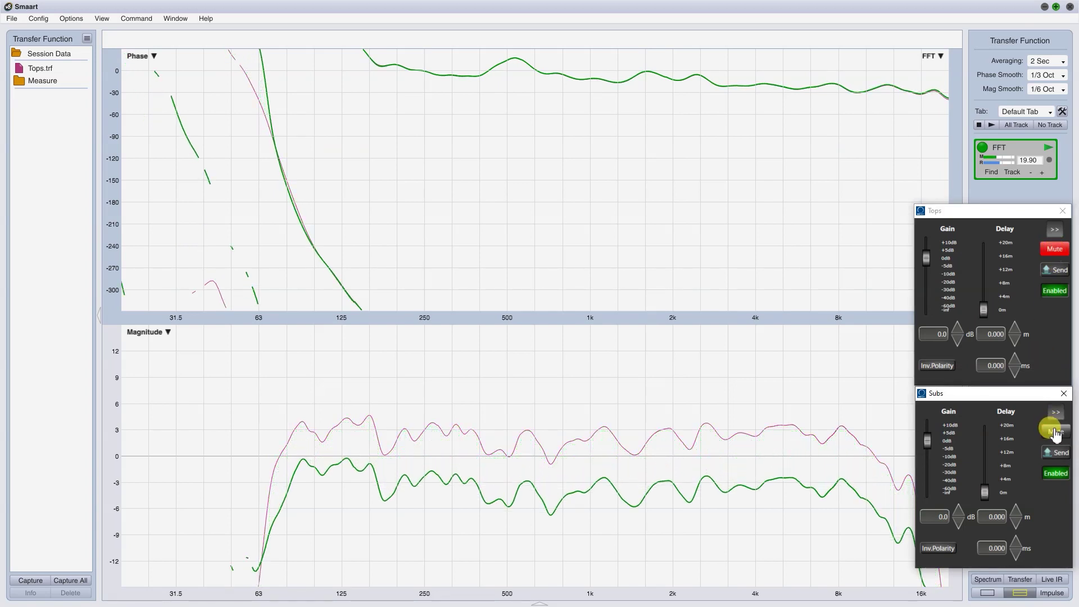
pyautogui.press('space')
pyautogui.write('Subs')
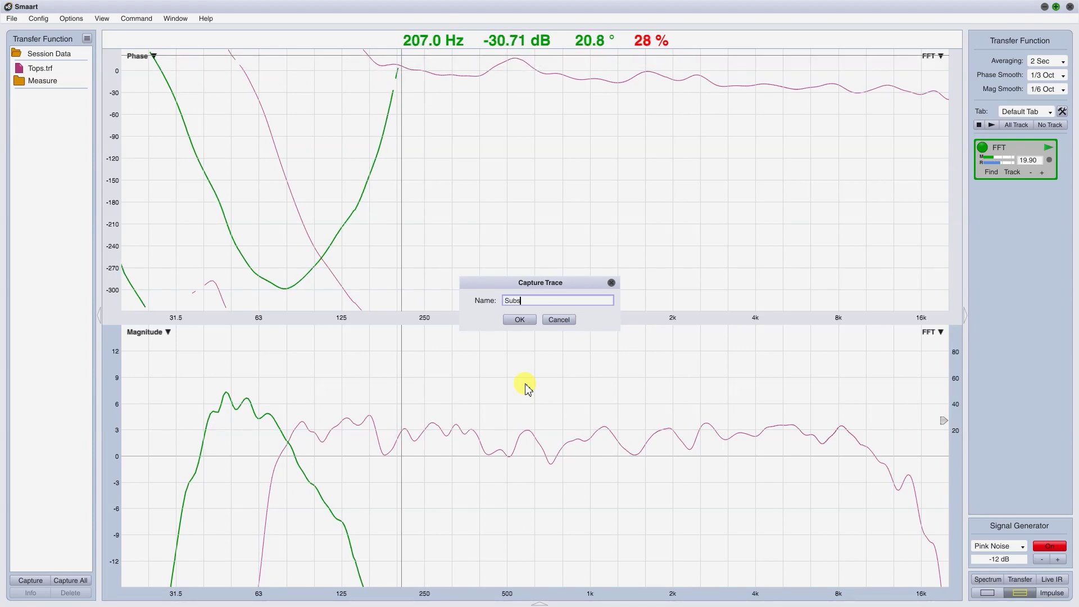
pyautogui.press('Return')
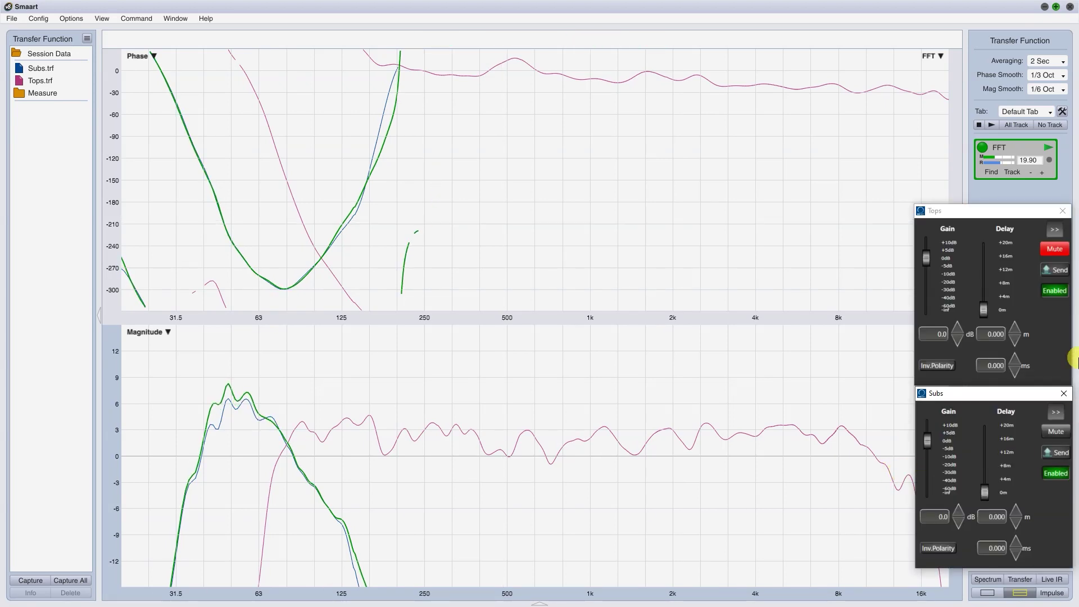
# Unmute the tops so tops and subs play together with the 7.500 ms sub delay
pyautogui.click(1057, 249)
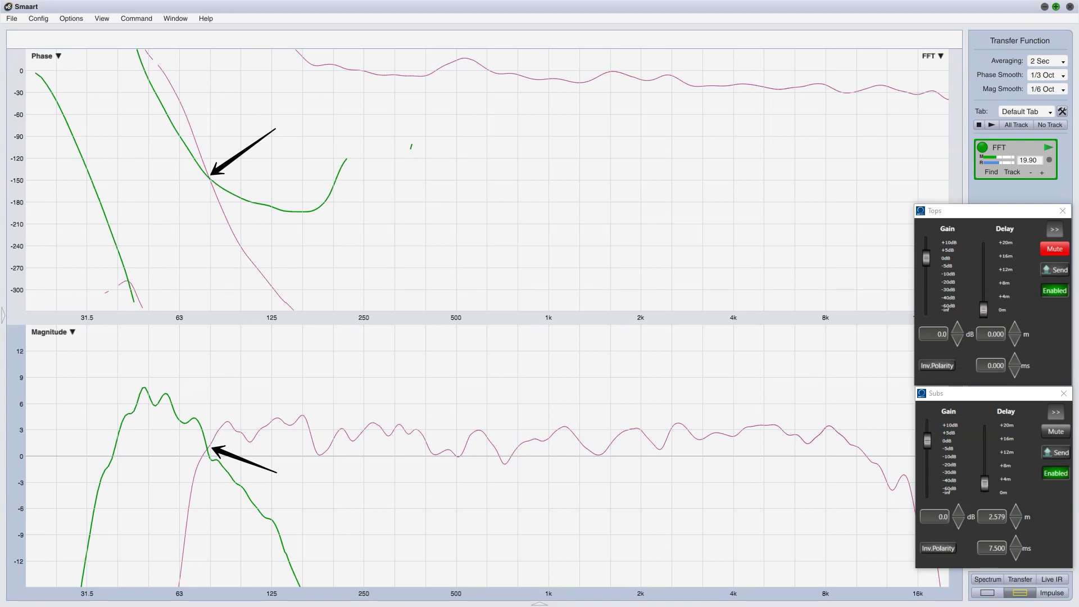
pyautogui.click(1054, 248)
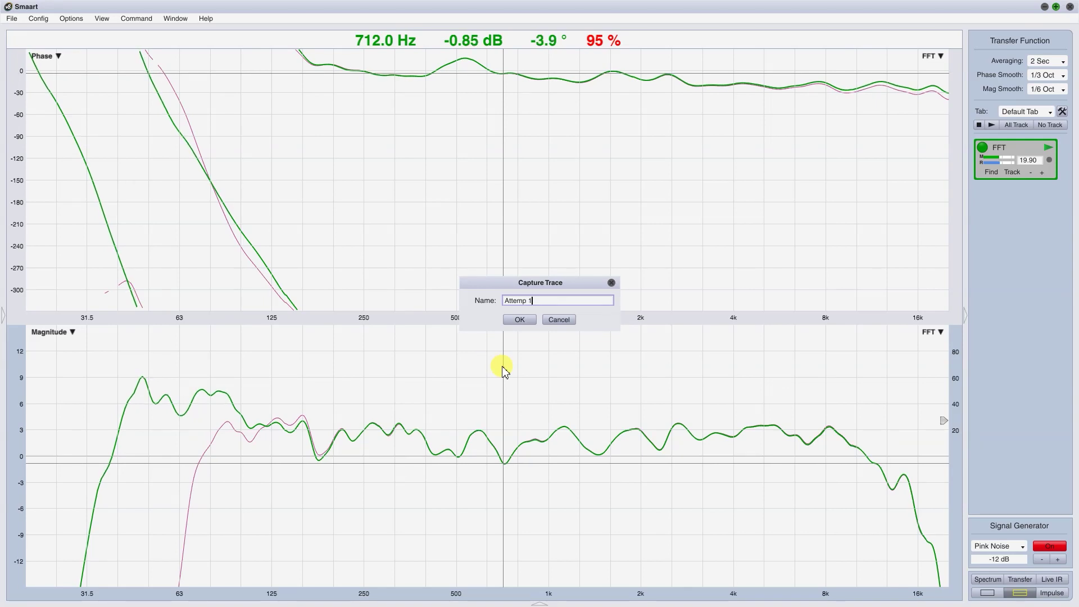
# Save the combined capture as the 'Attemp 1' trace
pyautogui.click(519, 319)
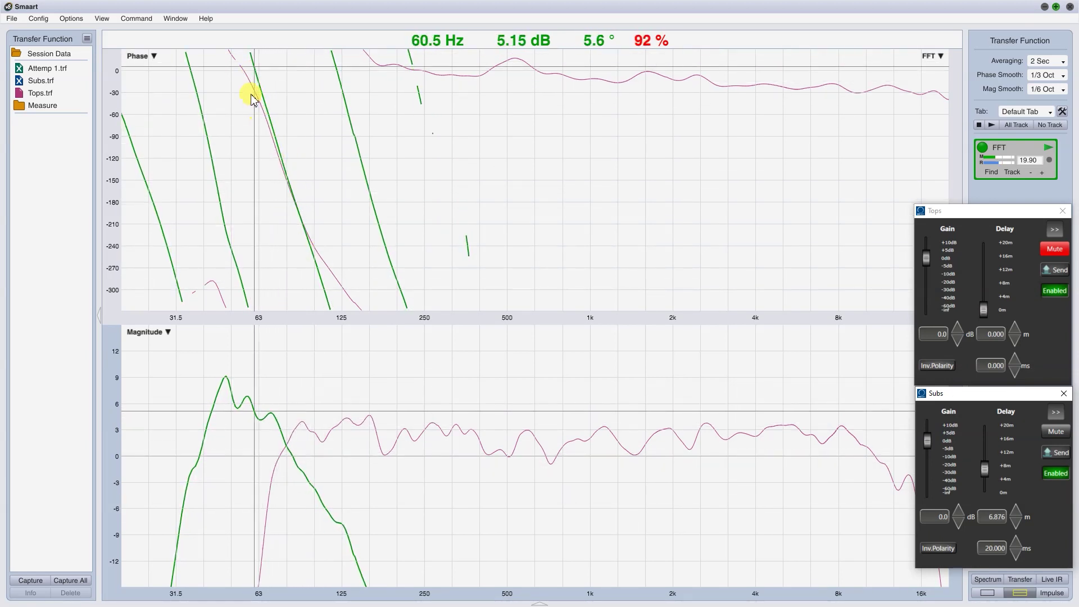
# Unmute the tops, view Attemp 1, capture 'Attempt 2', then display the Tops trace
pyautogui.click(1055, 248)
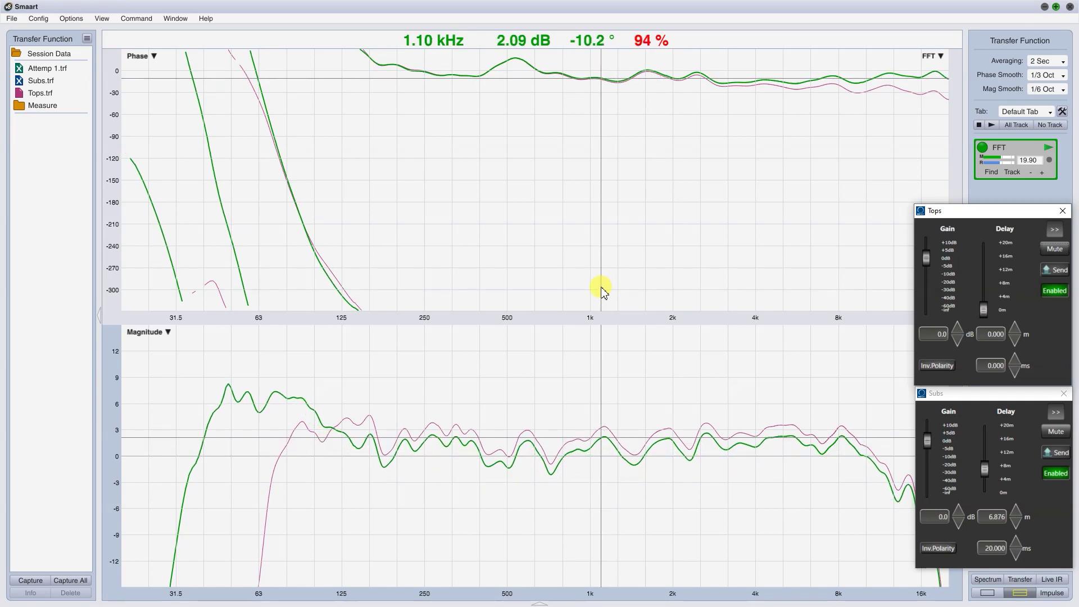
pyautogui.click(20, 69)
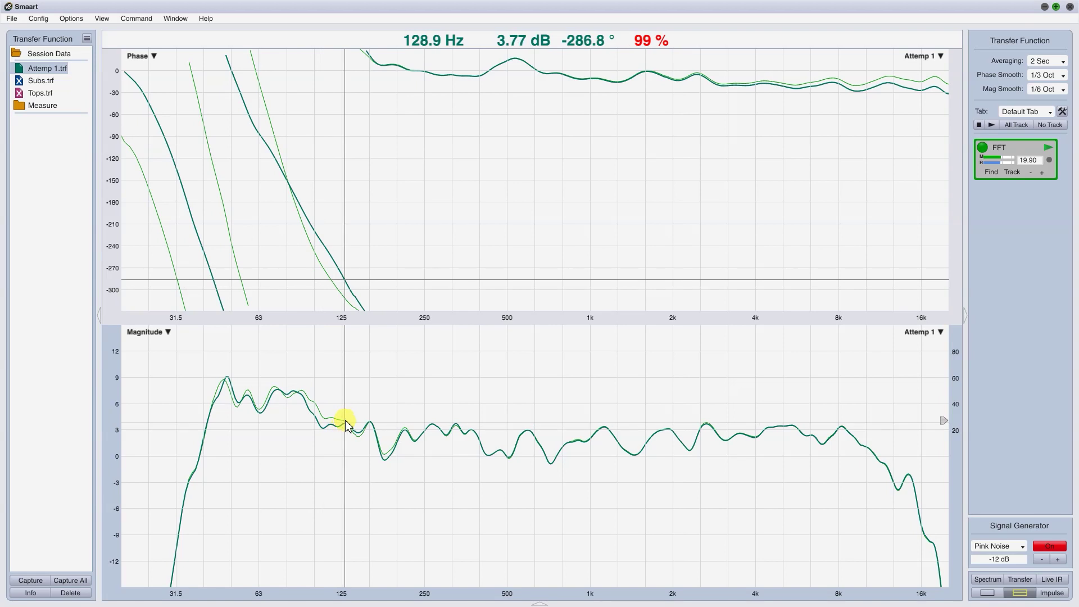
pyautogui.press('space')
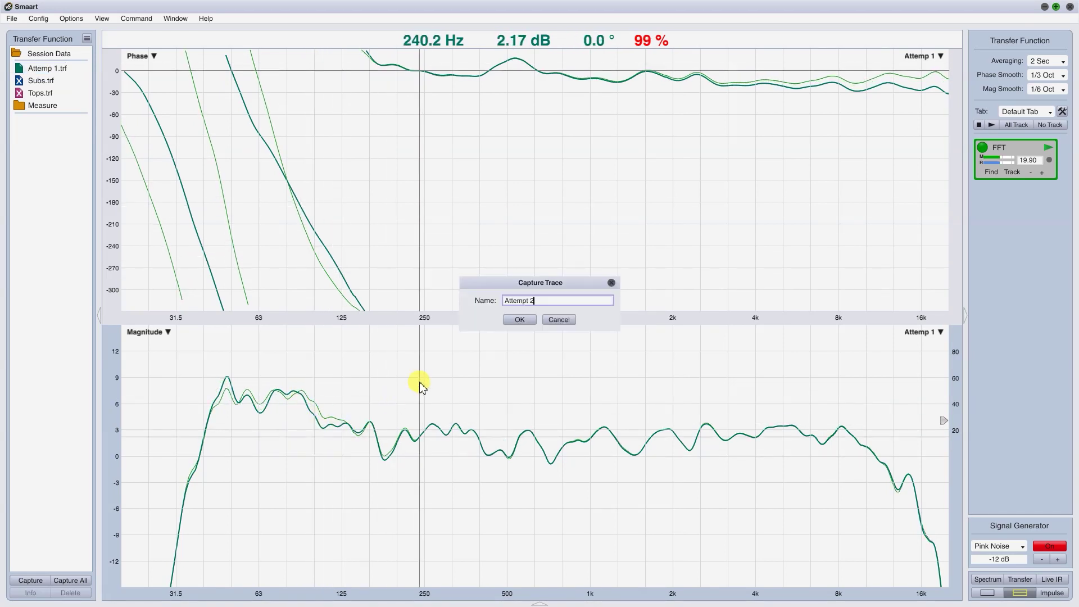
pyautogui.press('Return')
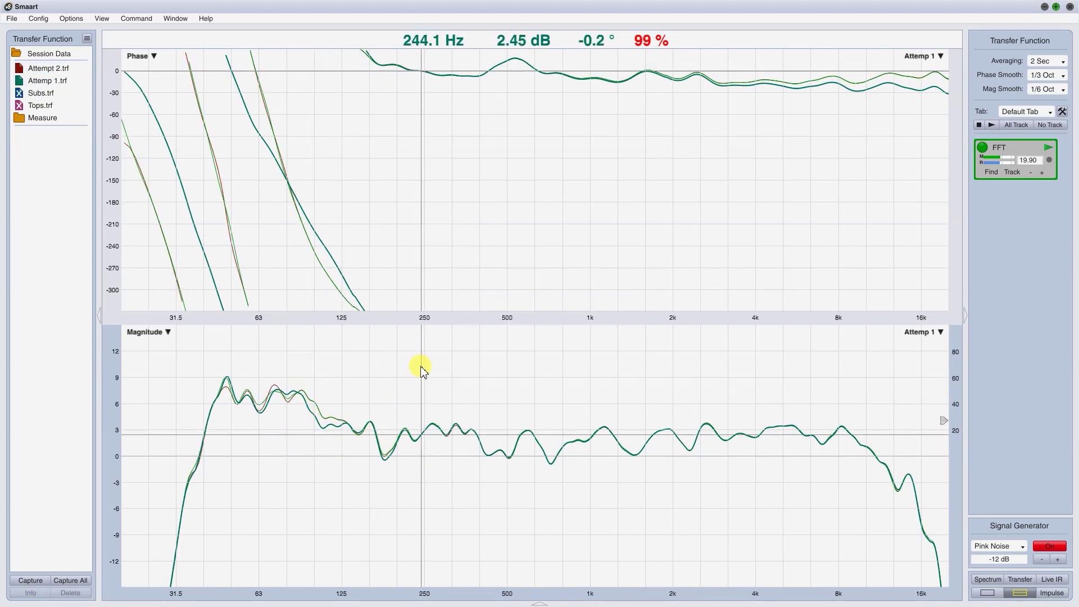
pyautogui.press('Down')
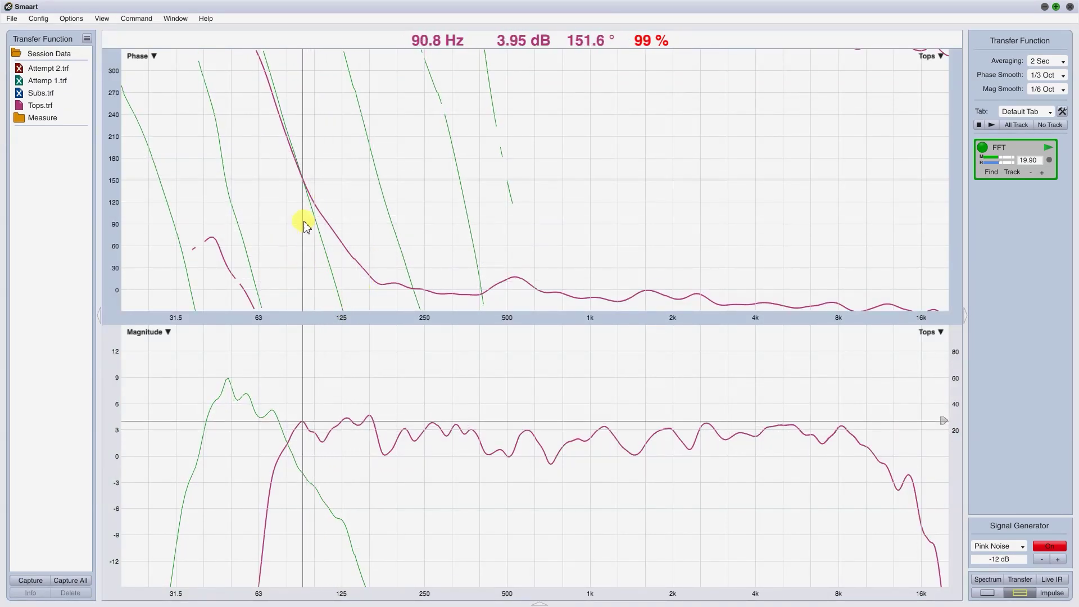
# Mark the crossover on the phase plot, invert sub polarity with 14.000 ms delay, and unmute tops
pyautogui.moveTo(308, 221)
pyautogui.mouseDown()
pyautogui.moveTo(345, 301)
pyautogui.moveTo(380, 339)
pyautogui.mouseUp()
pyautogui.moveTo(482, 224); pyautogui.dragTo(336, 275)
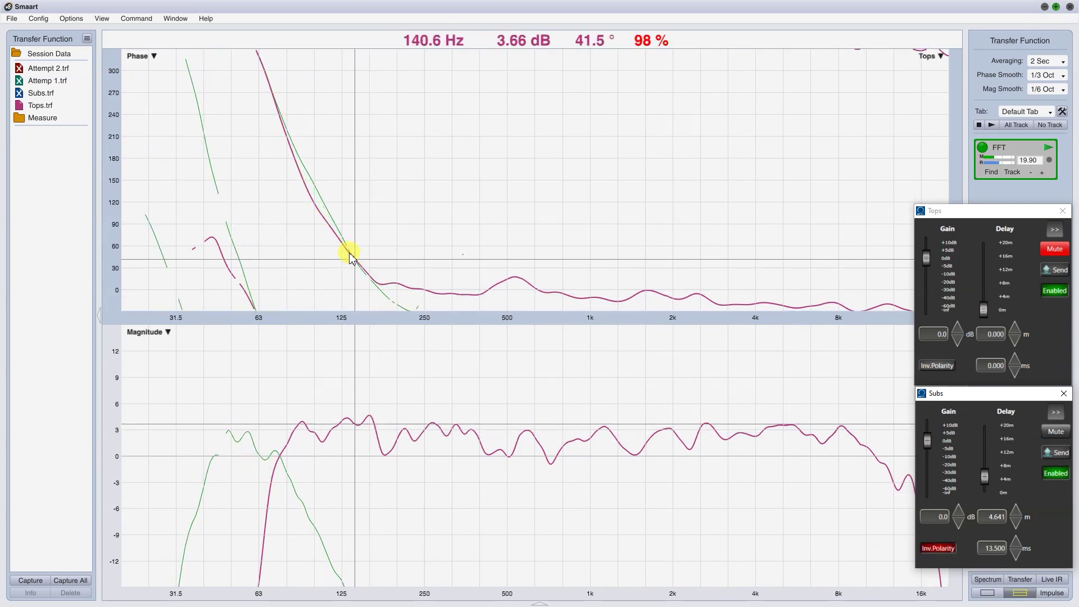
pyautogui.press('Up')
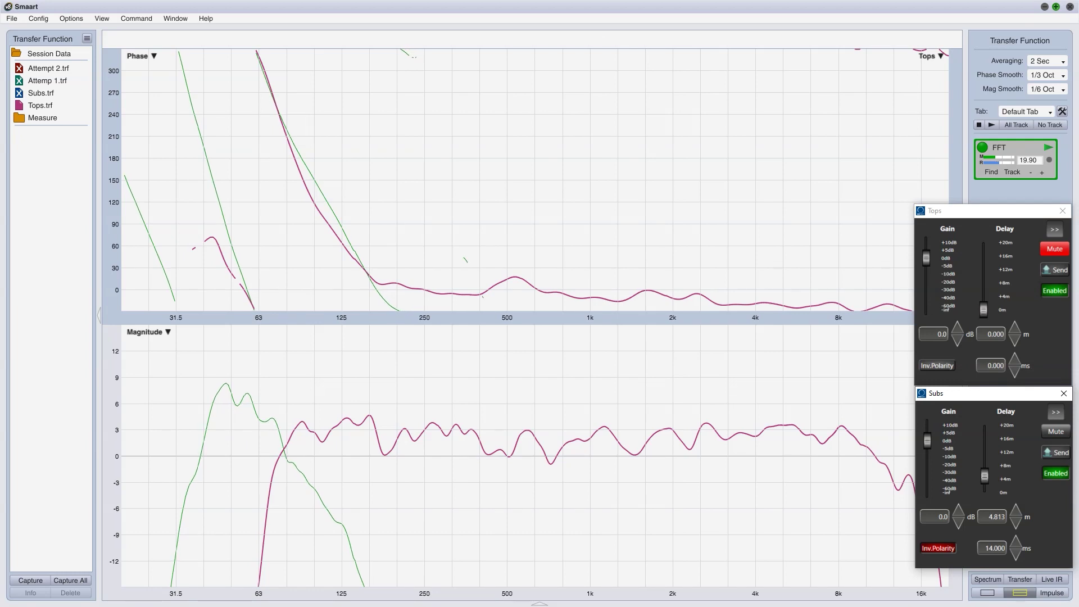
pyautogui.click(1004, 554)
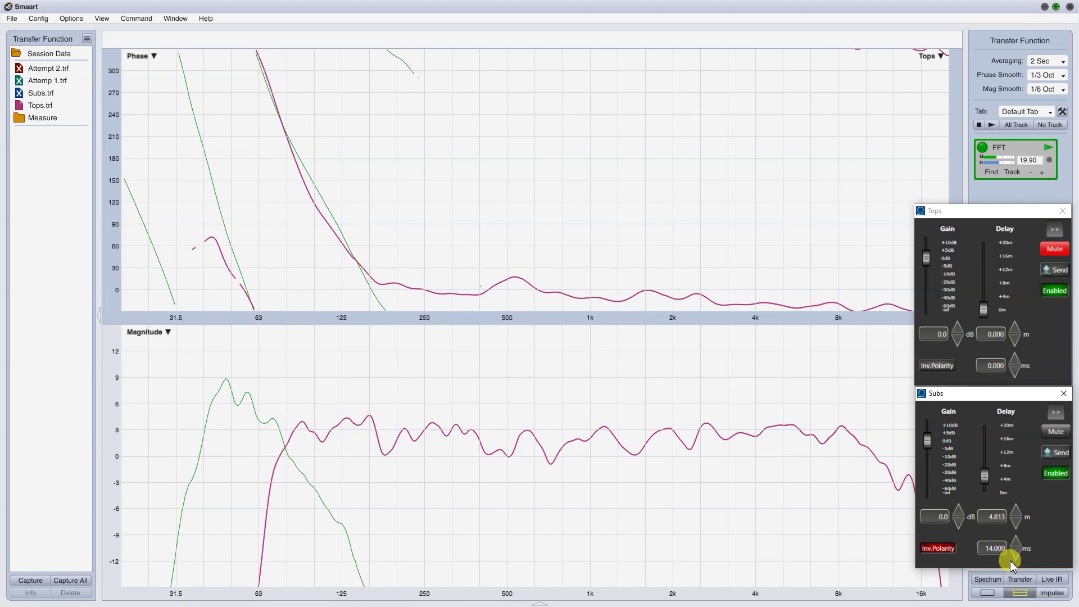
pyautogui.click(1053, 251)
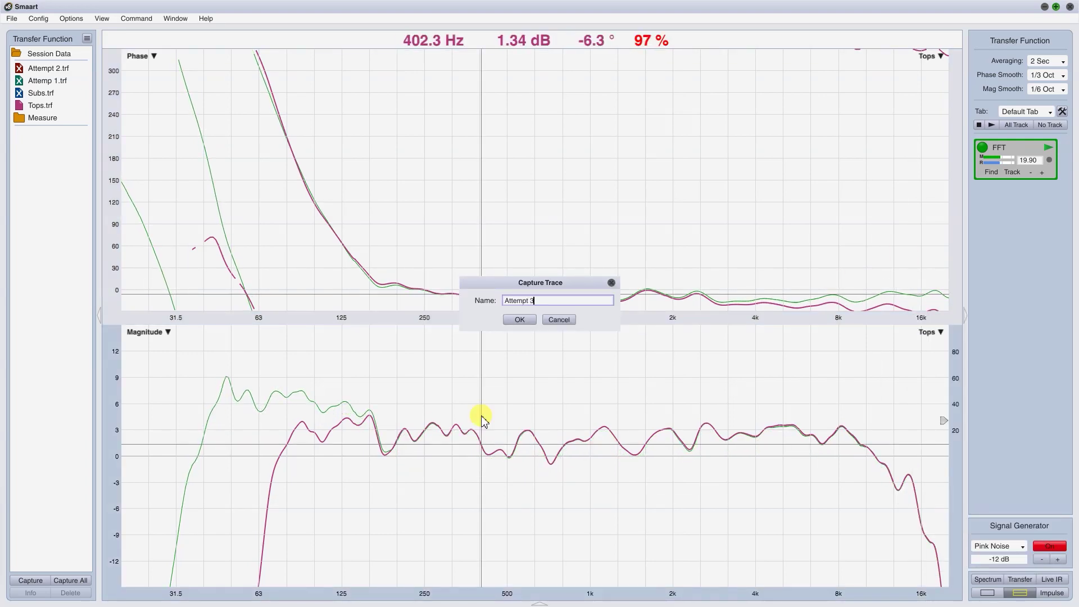
# Save 'Attempt 3', stop the measurement, and compare the Attemp 1, Attempt 2 and Attempt 3 traces
pyautogui.press('Return')
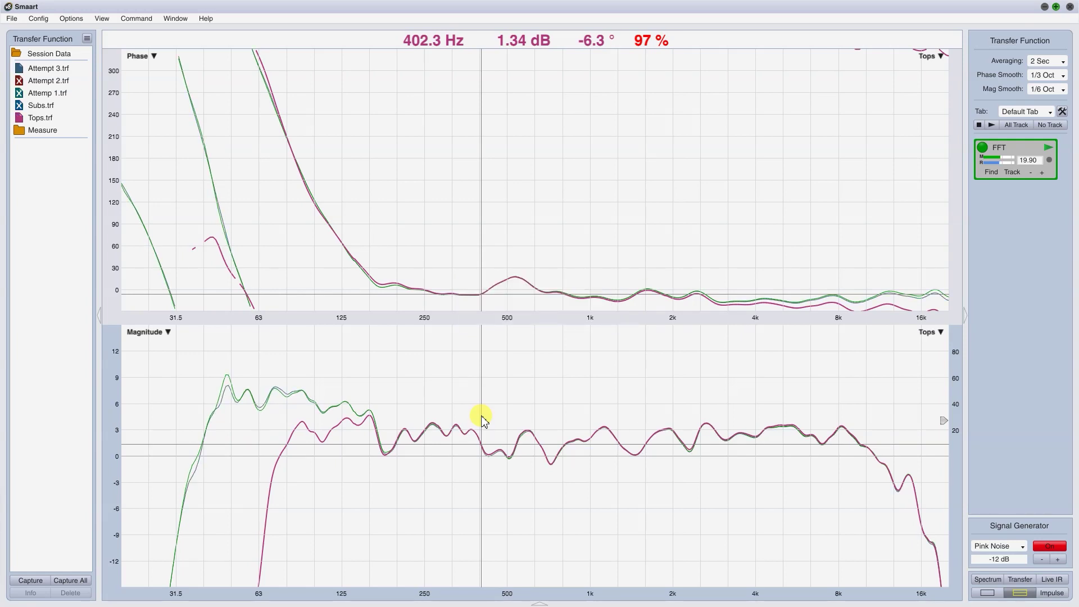
pyautogui.press('space')
pyautogui.click(20, 92)
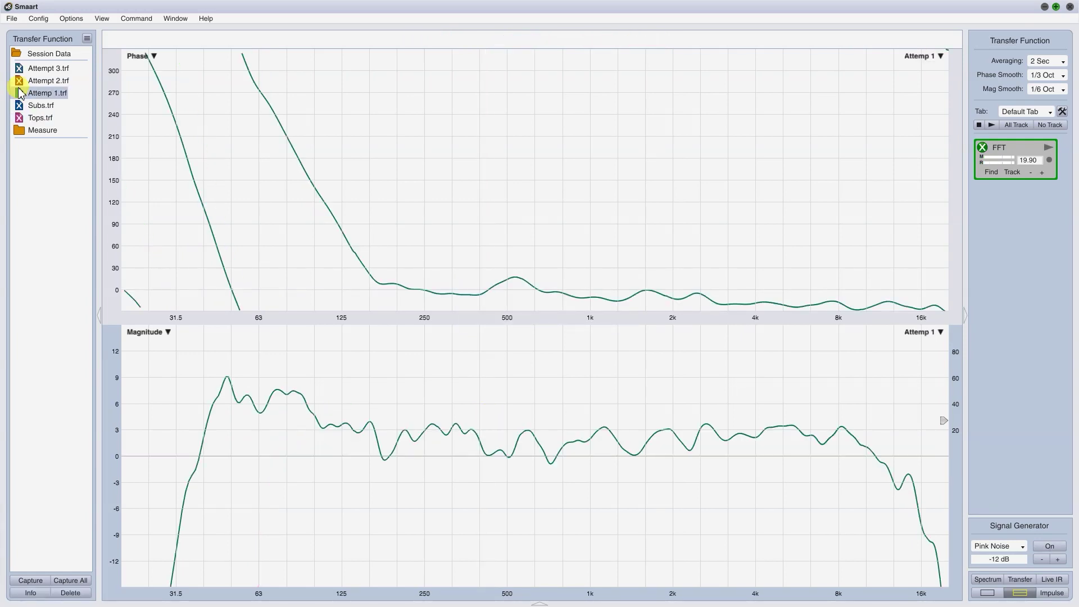
pyautogui.click(20, 82)
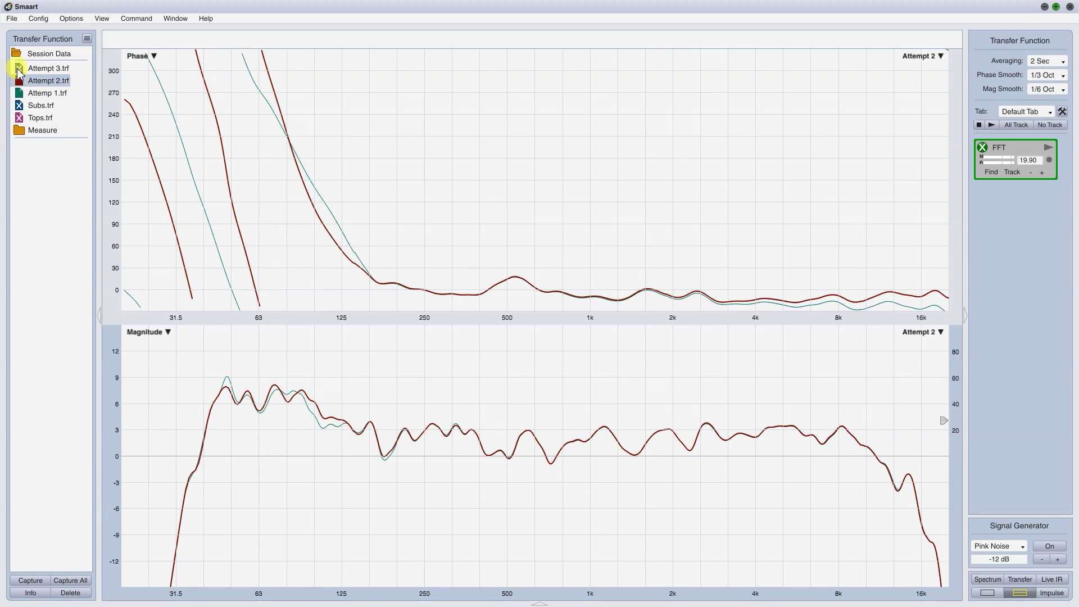
pyautogui.click(20, 69)
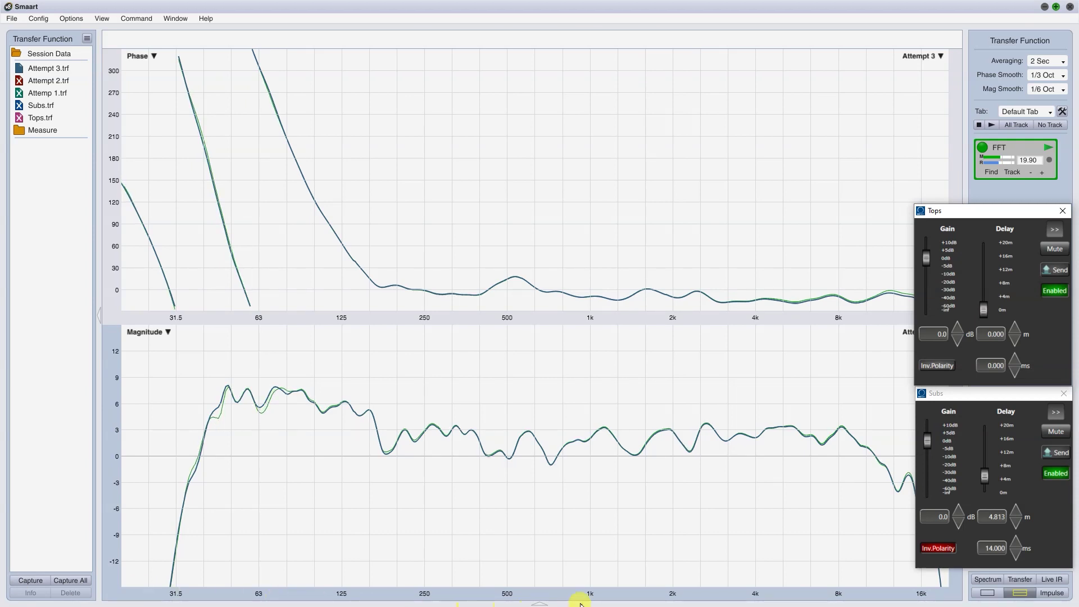
# Restore normal sub polarity and mark the 63–160 Hz dip with a circle, arrow and label
pyautogui.click(938, 548)
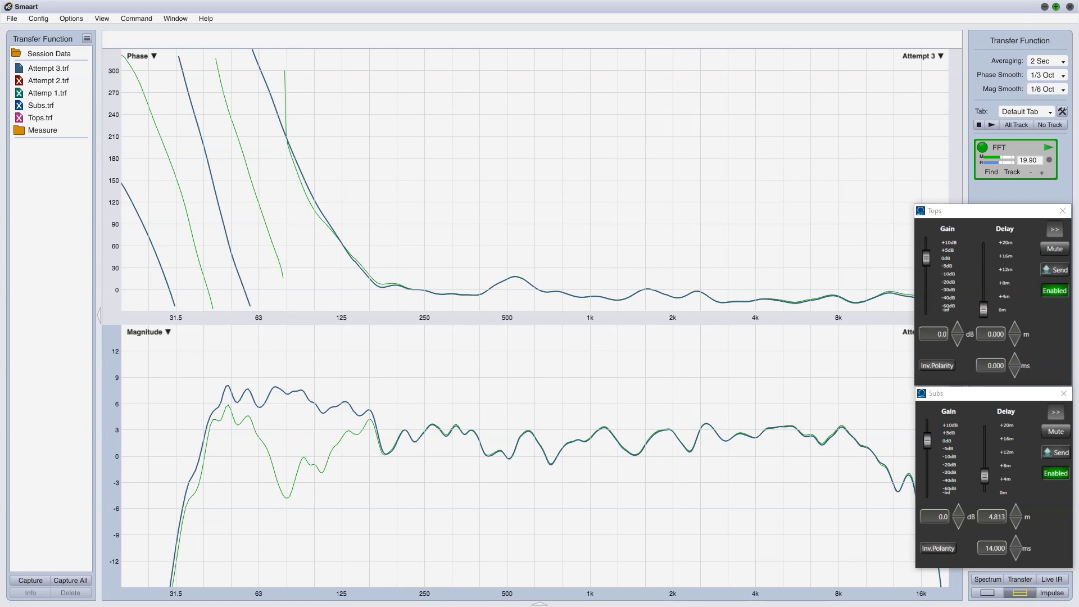
pyautogui.moveTo(227, 349)
pyautogui.mouseDown()
pyautogui.moveTo(301, 477)
pyautogui.moveTo(411, 541)
pyautogui.mouseUp()
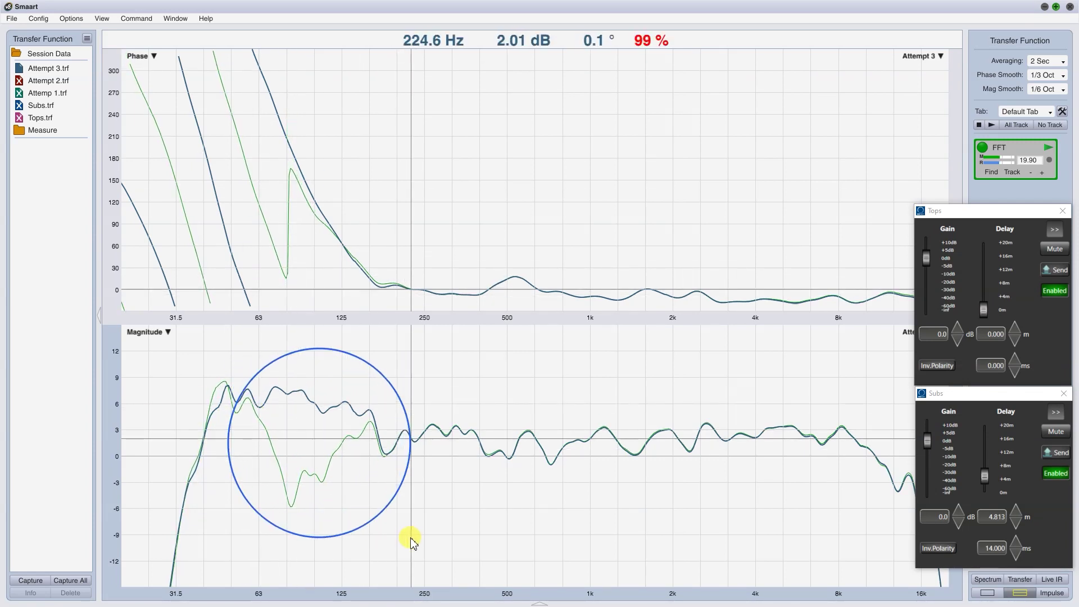
pyautogui.moveTo(543, 512); pyautogui.dragTo(313, 440)
pyautogui.click(556, 512)
pyautogui.write('Big')
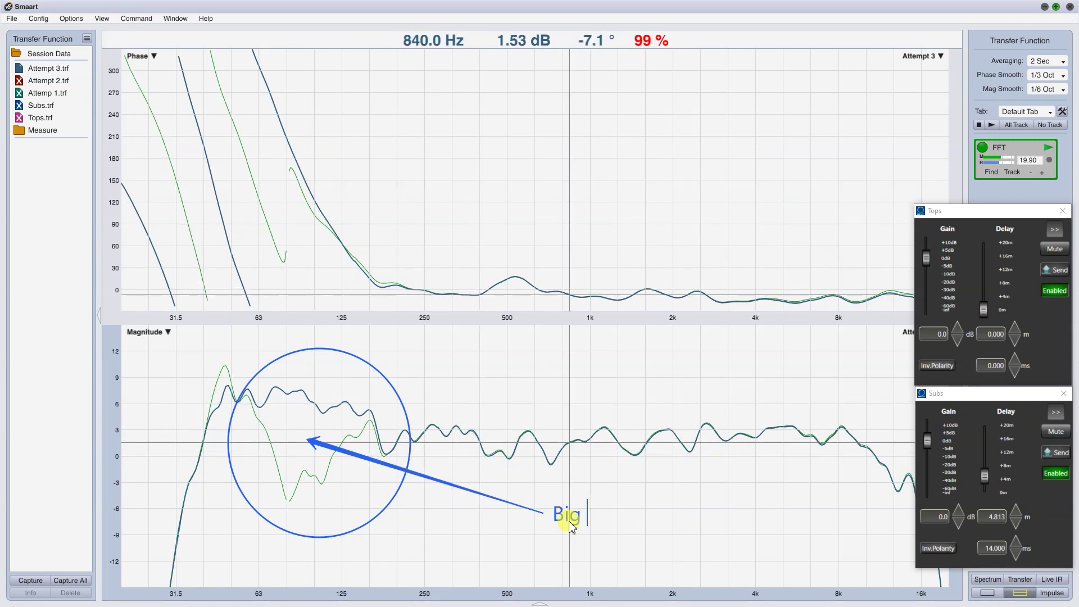